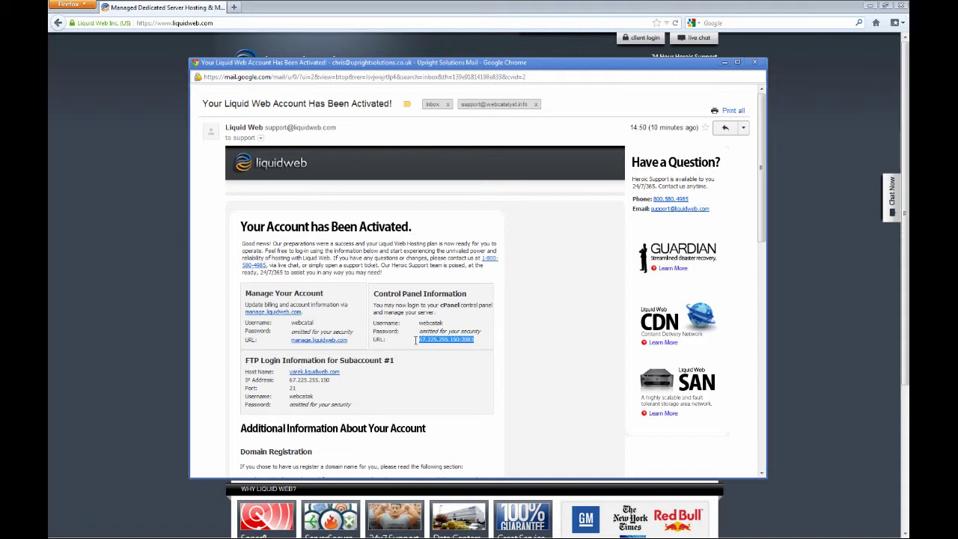
Load the cPanel address copied from the Liquid Web activation email in Firefox.
right_click(431, 341)
left_click(454, 402)
left_click(256, 21)
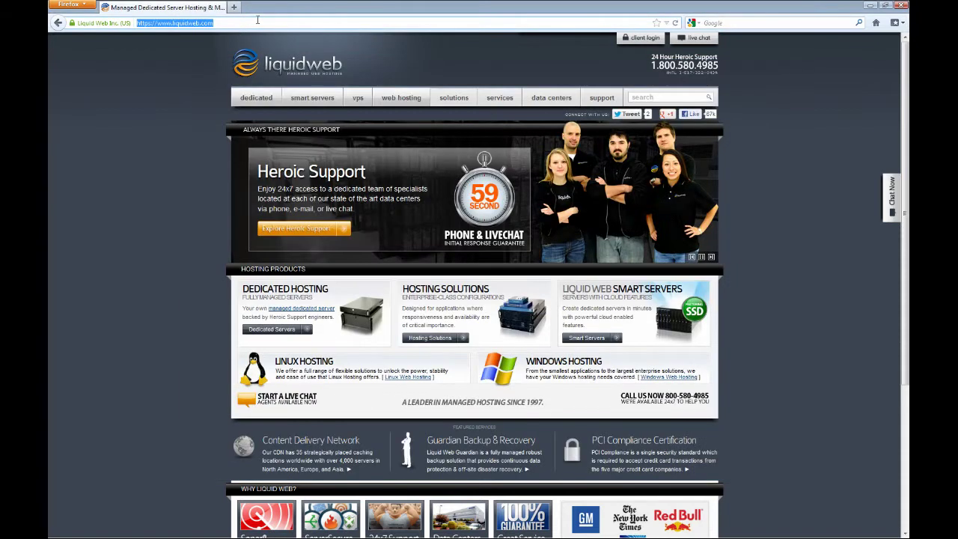
key("ctrl+v")
key("Return")
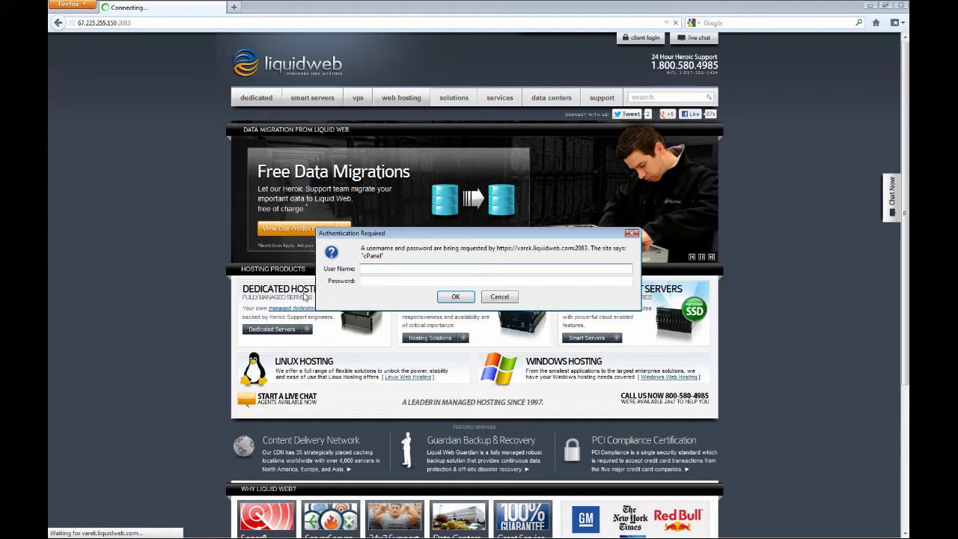
Copy the control panel username from the activation email.
key("alt+Tab")
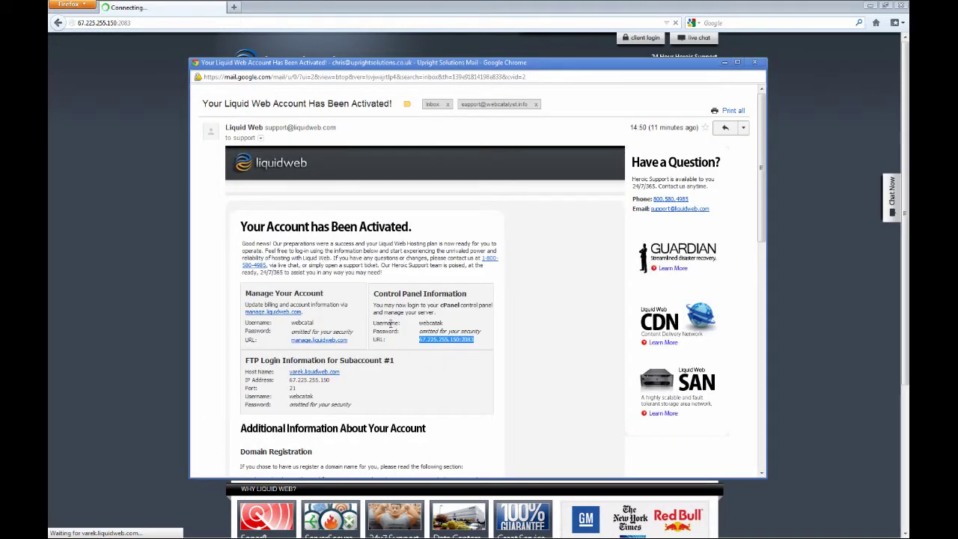
double_click(426, 322)
right_click(426, 321)
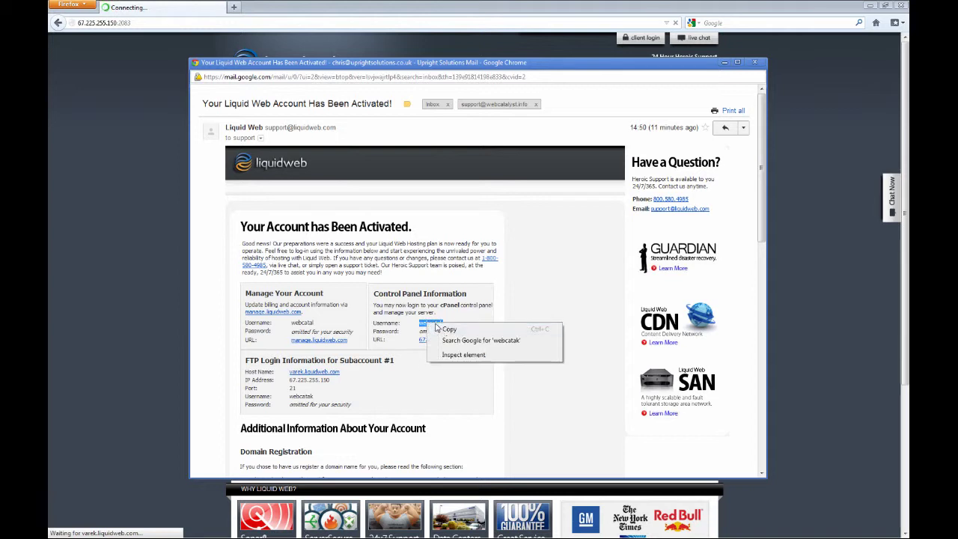
left_click(445, 328)
left_click_drag(440, 323, 420, 321)
right_click(423, 323)
left_click(438, 327)
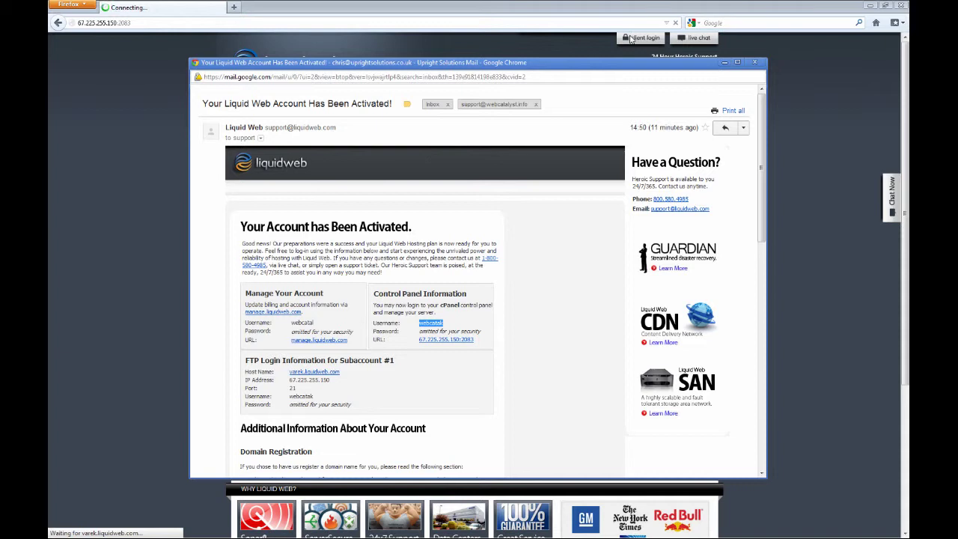
Log in to cPanel with the copied username and the account password.
left_click_drag(614, 70, 0, 70)
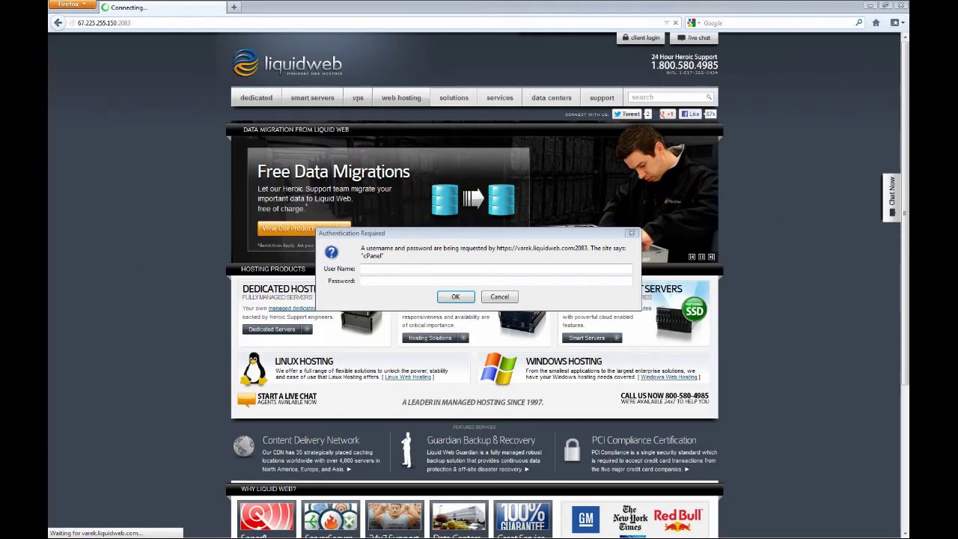
right_click(365, 268)
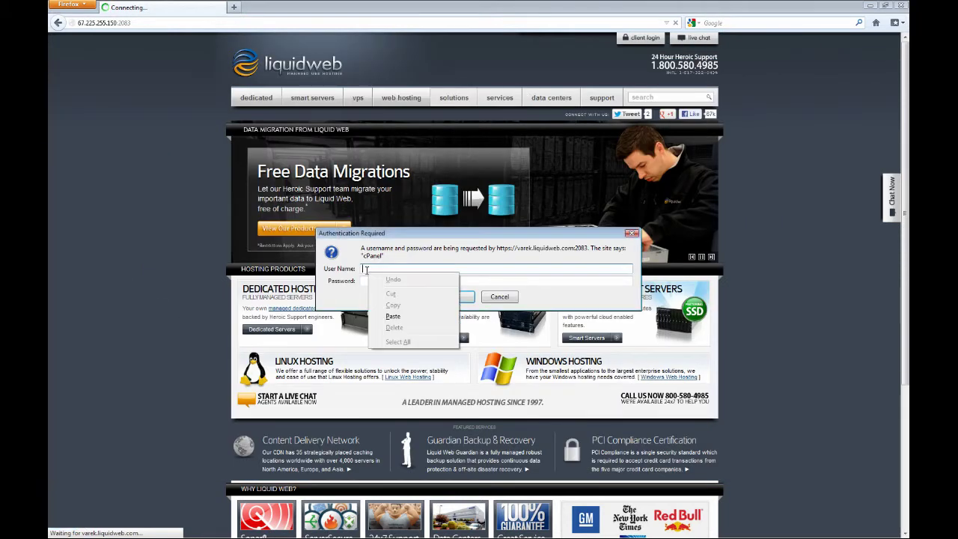
left_click(407, 319)
key("Tab")
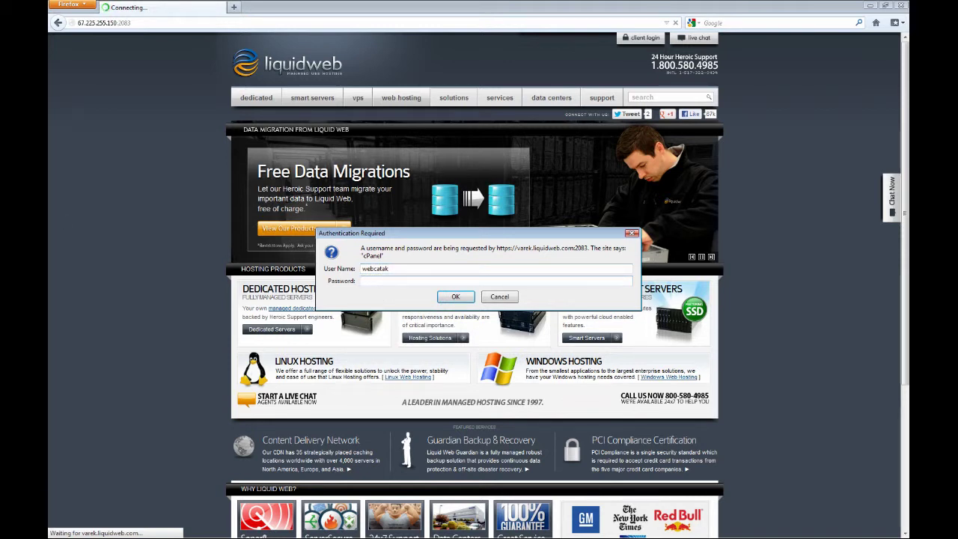
left_click(371, 284)
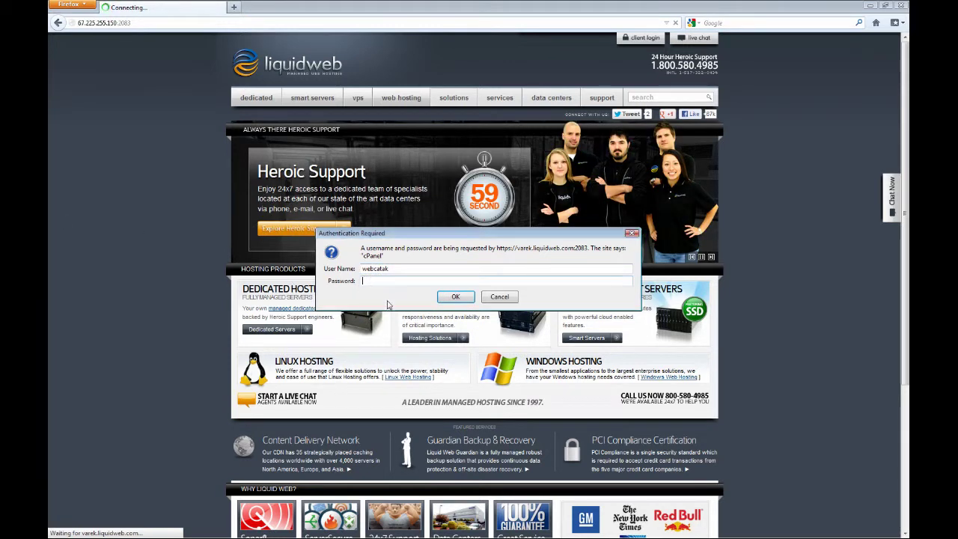
type("••••")
left_click(446, 295)
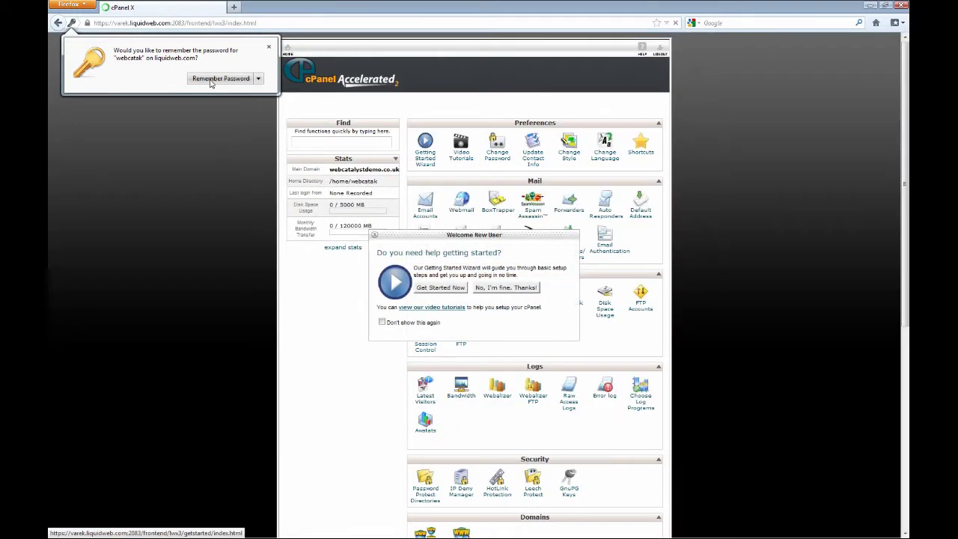
Dismiss the remember-password prompt and close Welcome New User with 'Don't show this again' ticked.
left_click(211, 79)
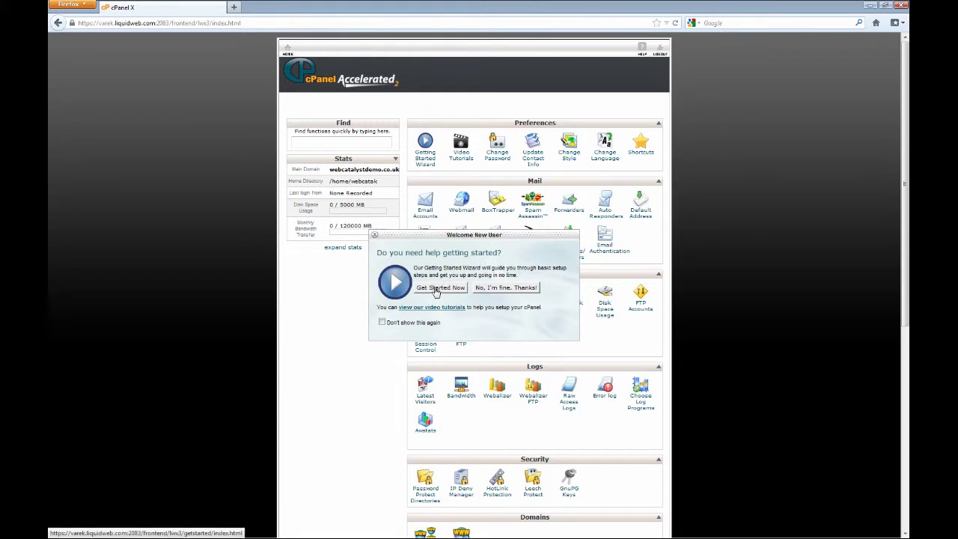
left_click(381, 322)
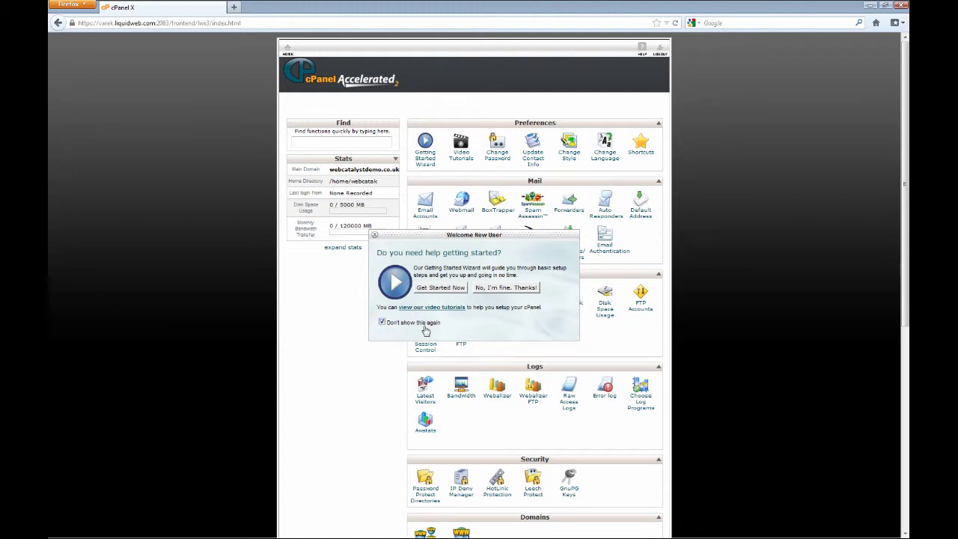
left_click(498, 288)
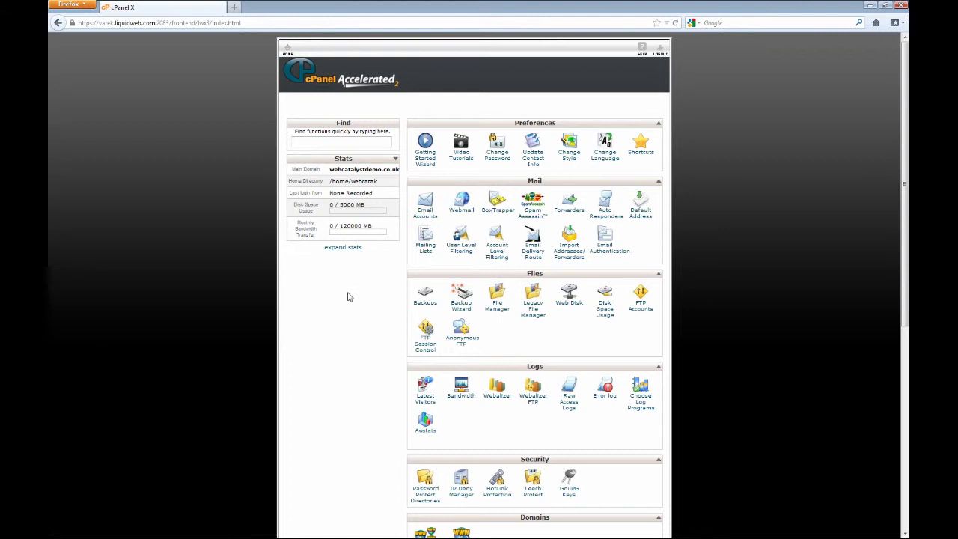
In Email Accounts, enter 'support' as the new mailbox name and move to its password.
left_click(425, 212)
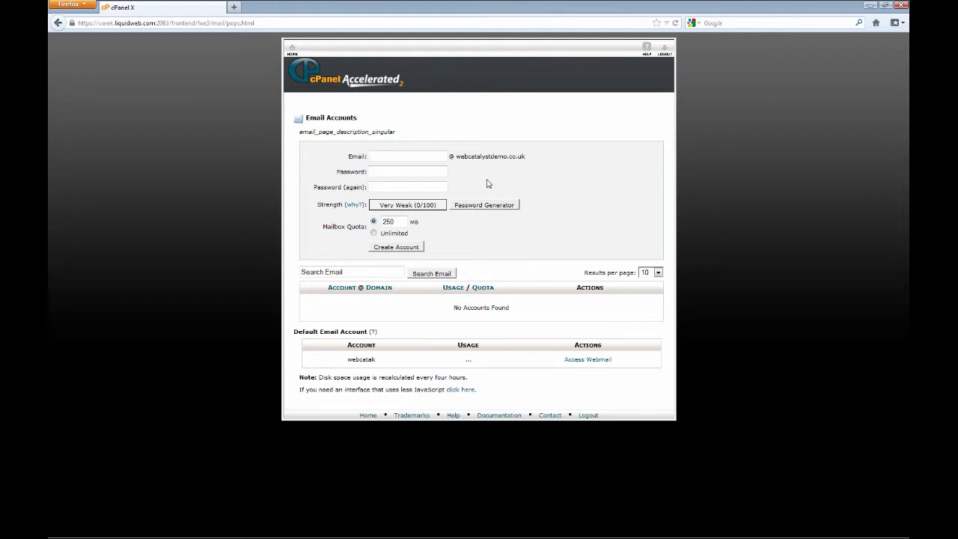
type("supp")
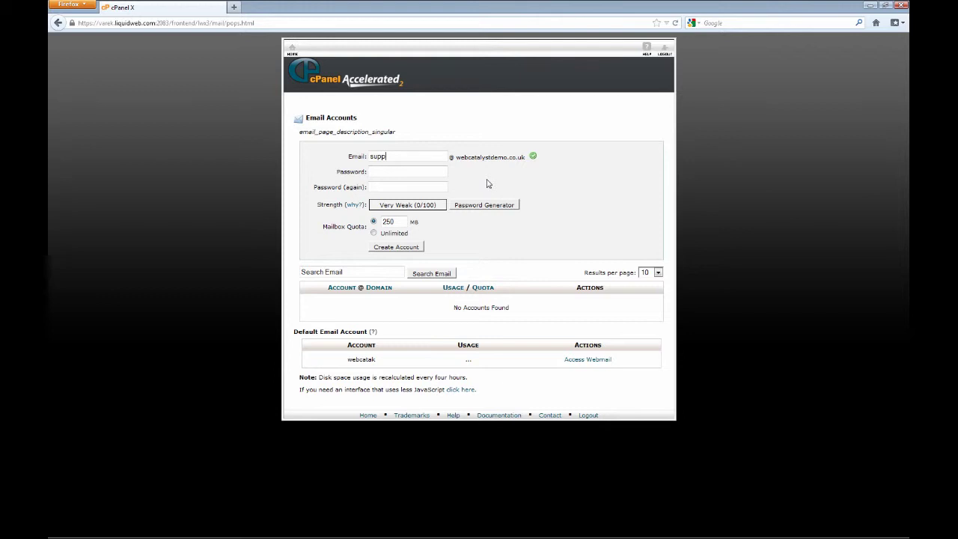
type("ort")
left_click(389, 170)
Generate a random password with the Password Generator and copy it.
left_click(479, 207)
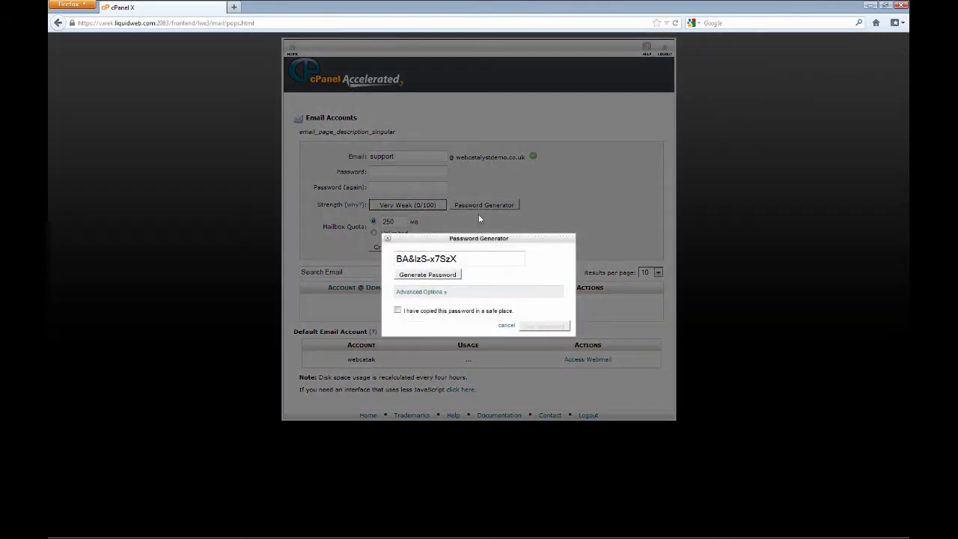
left_click(443, 278)
left_click(443, 275)
left_click(442, 274)
left_click(442, 274)
left_click(443, 275)
left_click_drag(469, 257, 395, 258)
right_click(438, 258)
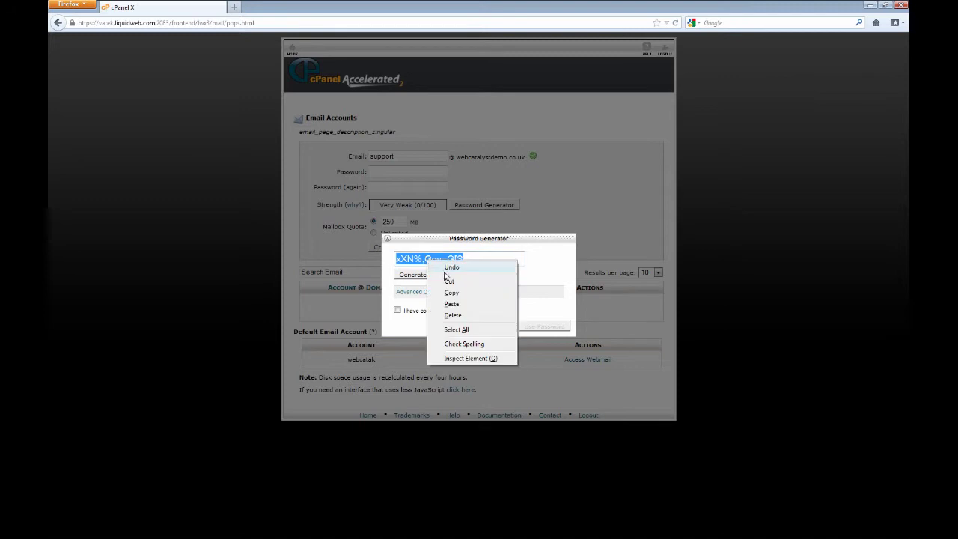
left_click(447, 292)
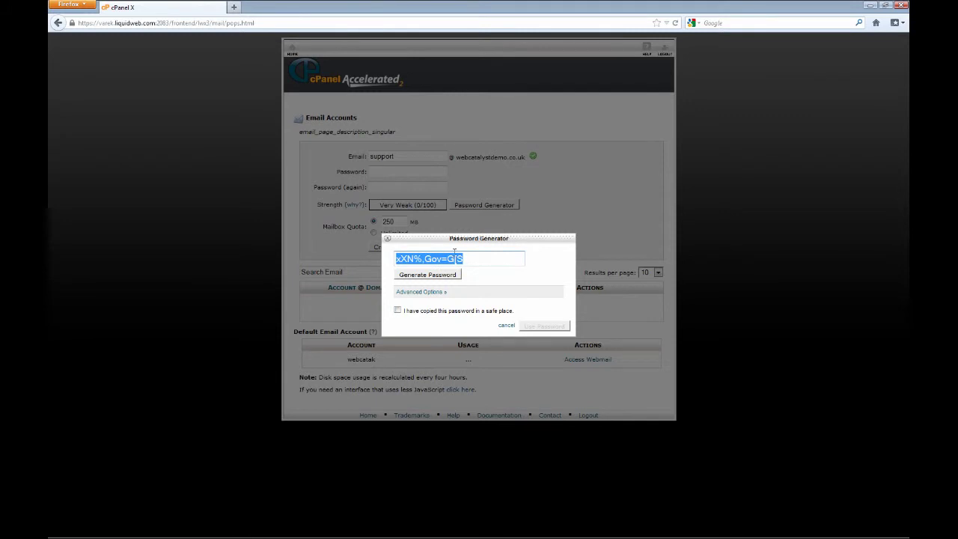
Regenerate the password, confirm it is saved, and apply it to both password fields.
left_click(445, 275)
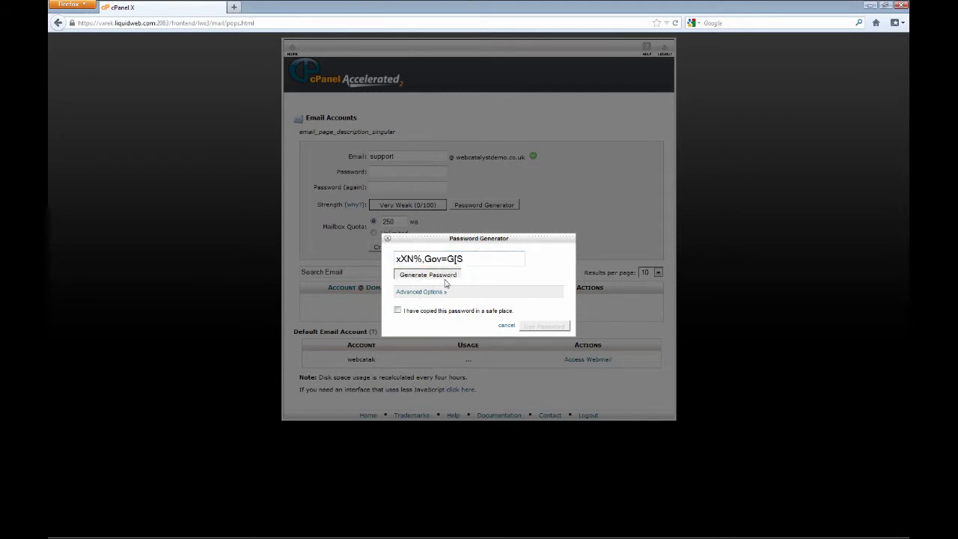
left_click(446, 276)
left_click(446, 279)
left_click(445, 279)
left_click(446, 279)
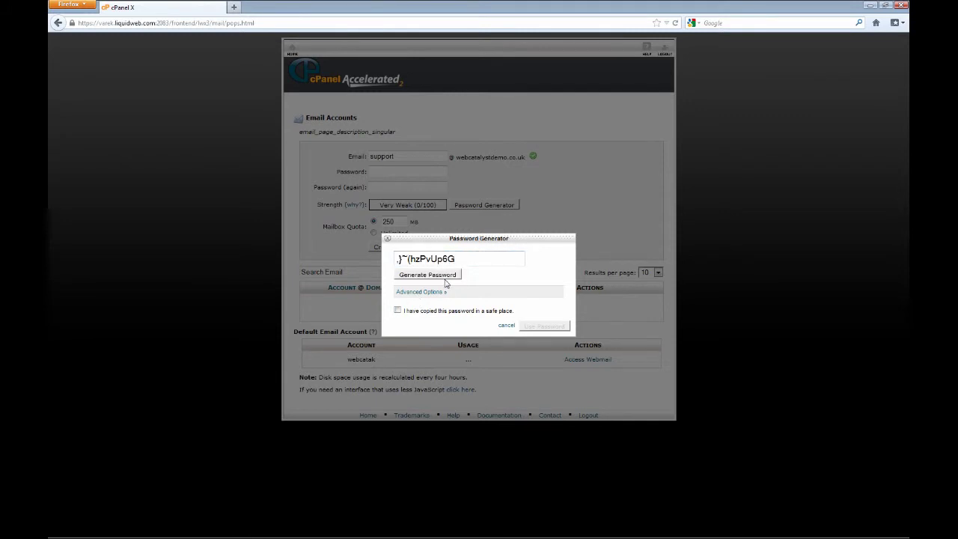
left_click(398, 310)
left_click(544, 328)
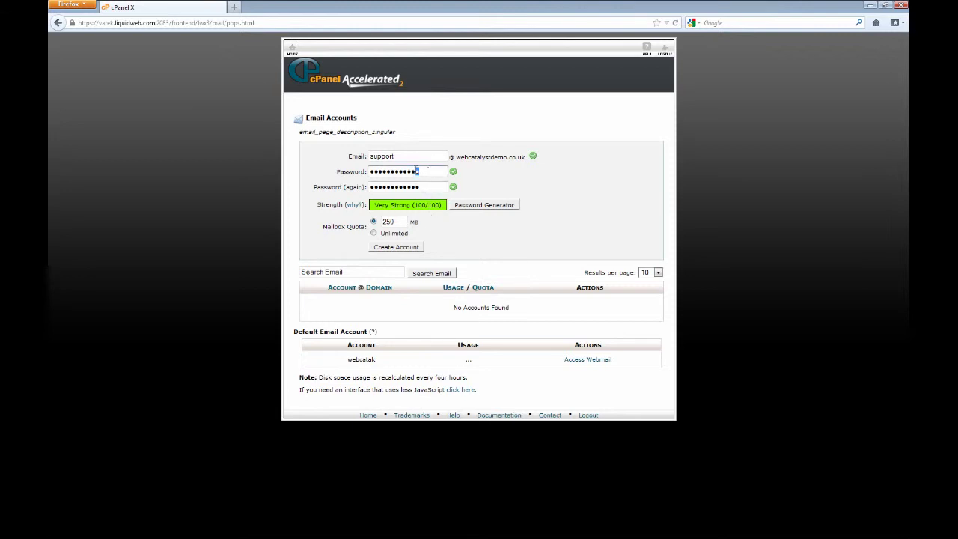
Overwrite the generated password with a custom password in Password and Password (again).
left_click_drag(430, 169, 361, 173)
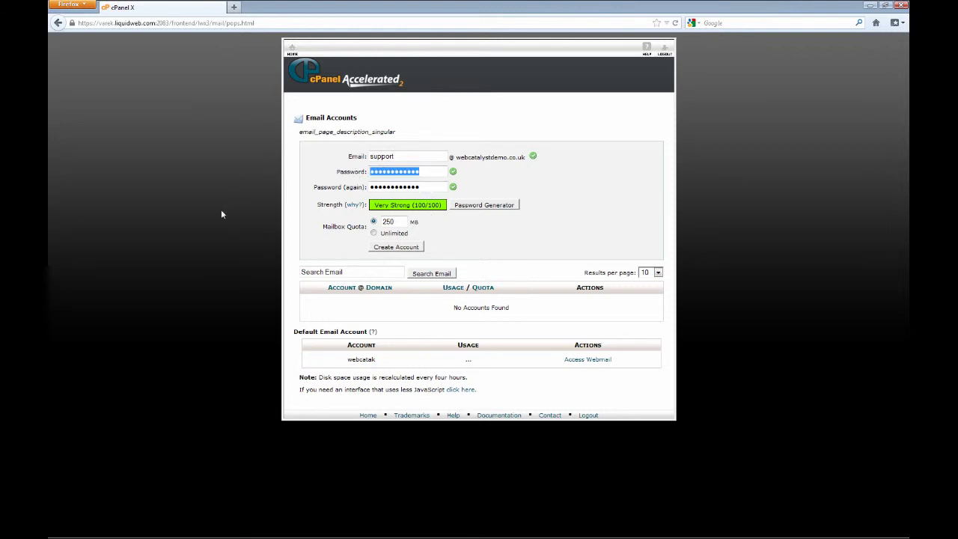
type("****")
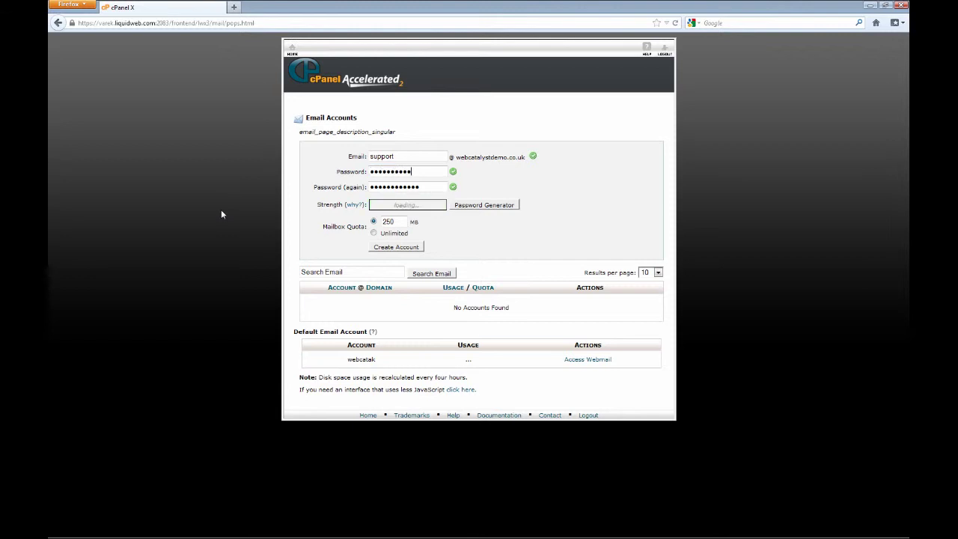
type("**")
key("Tab")
type("***")
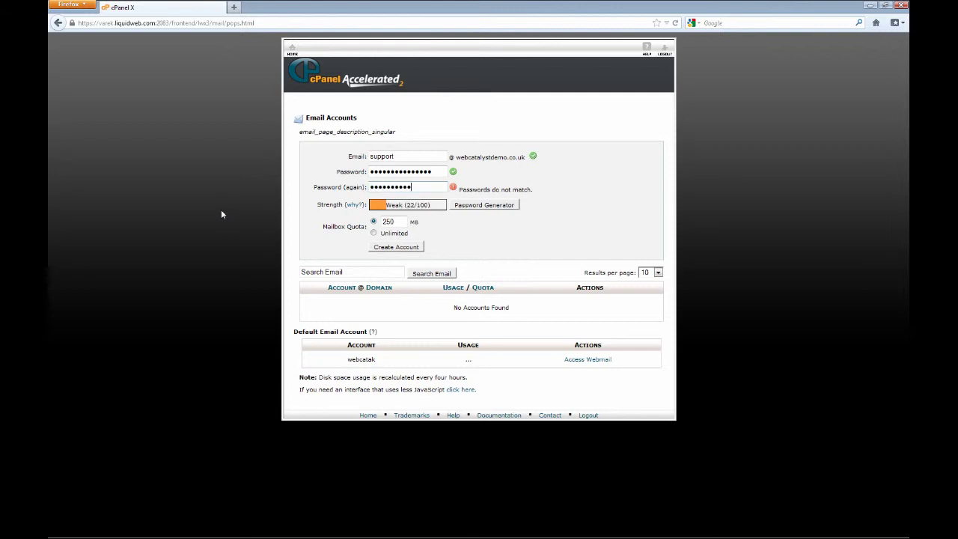
type("*")
left_click(397, 248)
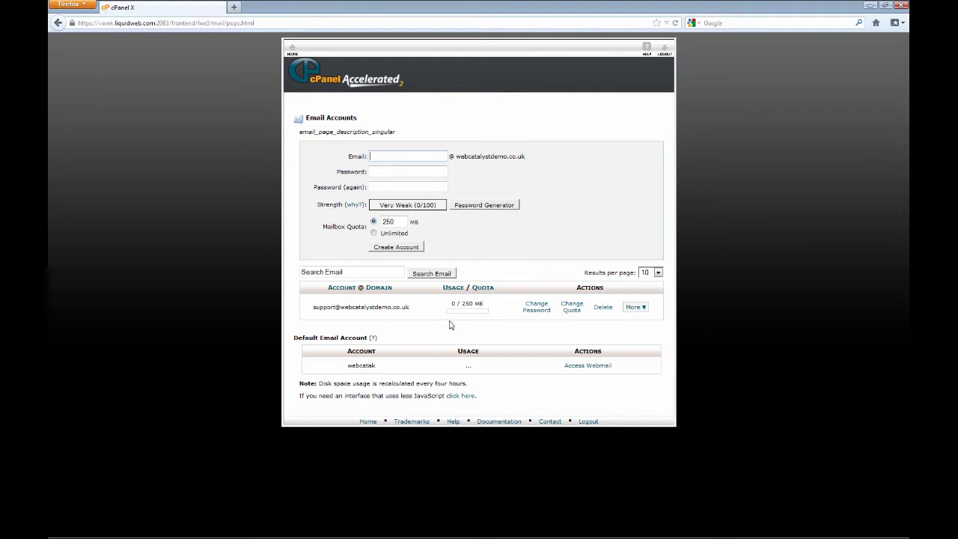
Open Configure Email Client for the support mailbox from its More menu.
left_click(641, 310)
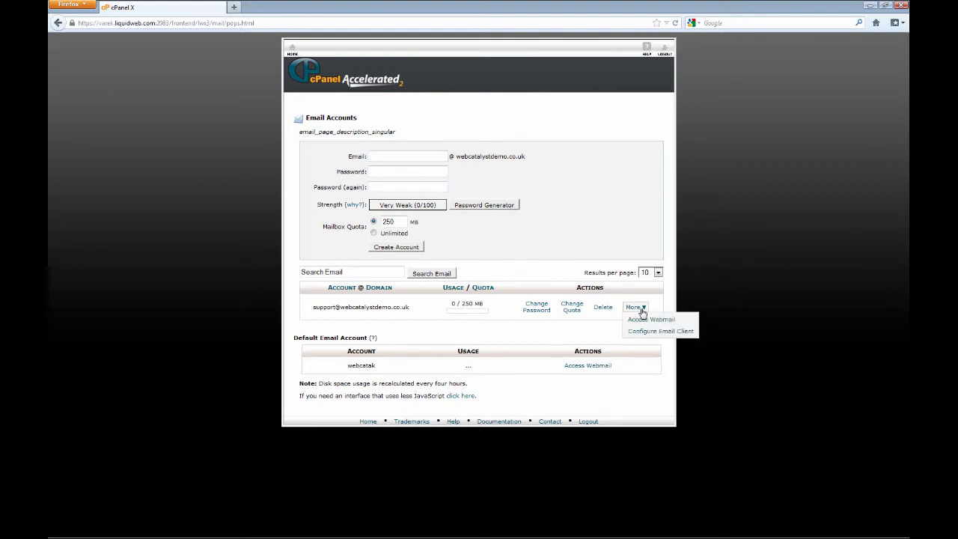
left_click(673, 334)
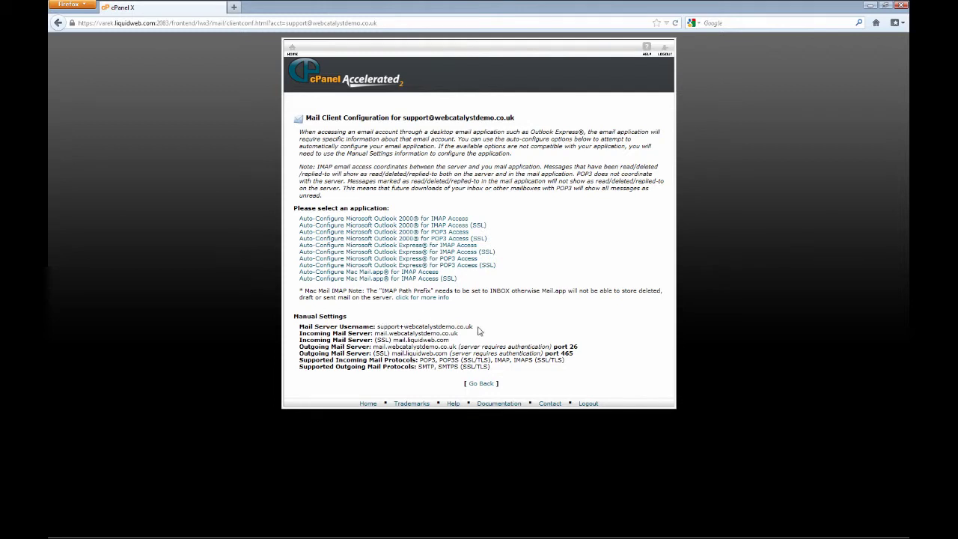
Highlight the Mail Server Username label and value, then go back to Email Accounts.
left_click_drag(300, 326, 373, 325)
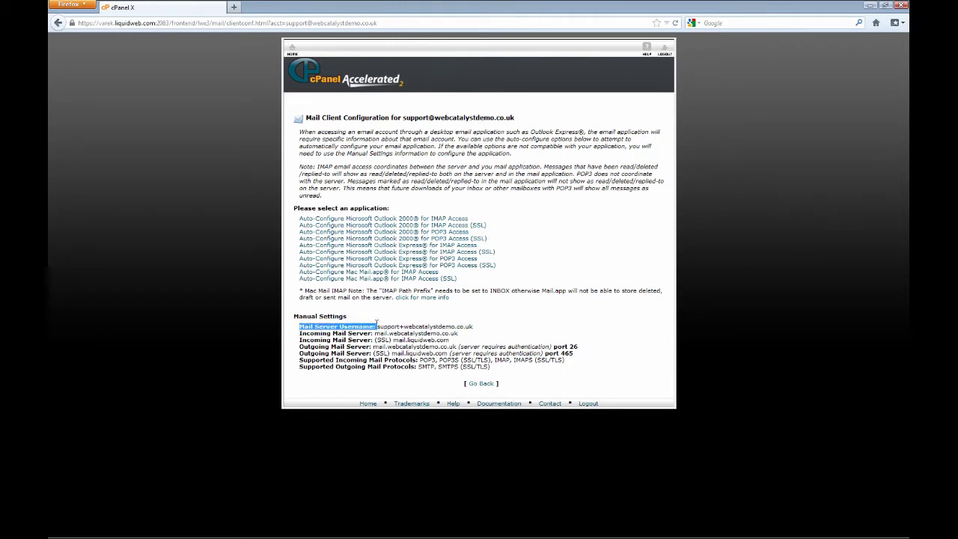
left_click_drag(385, 328, 373, 324)
left_click(263, 328)
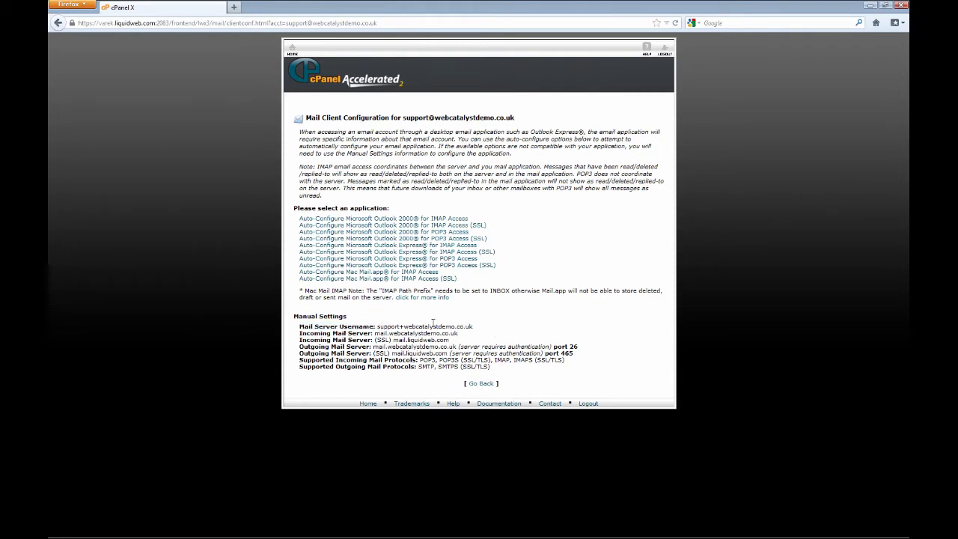
left_click_drag(476, 327, 375, 327)
left_click(529, 322)
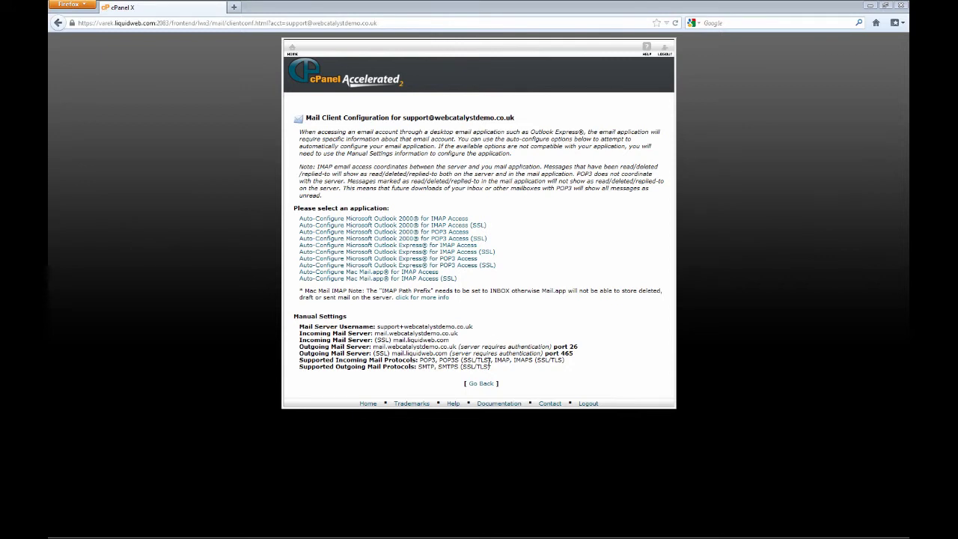
left_click(481, 384)
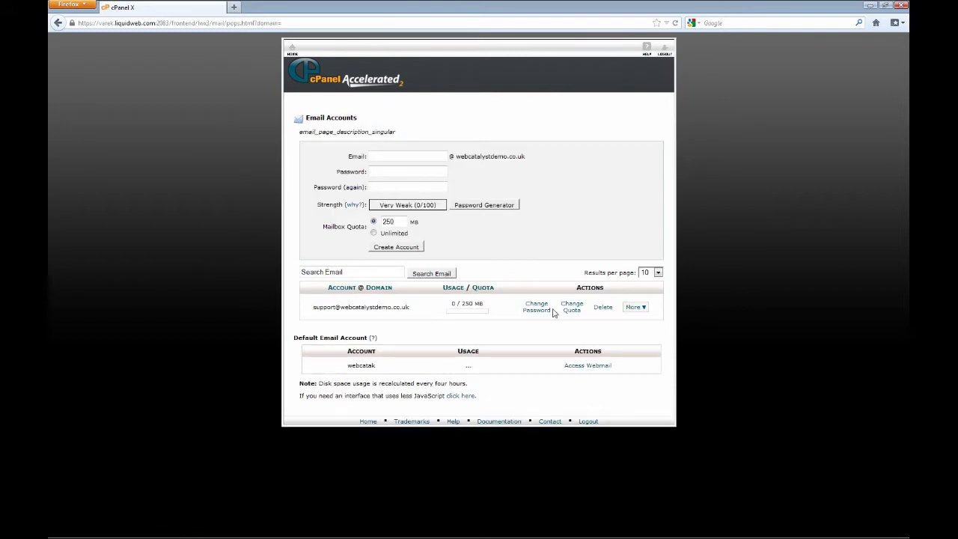
left_click(635, 306)
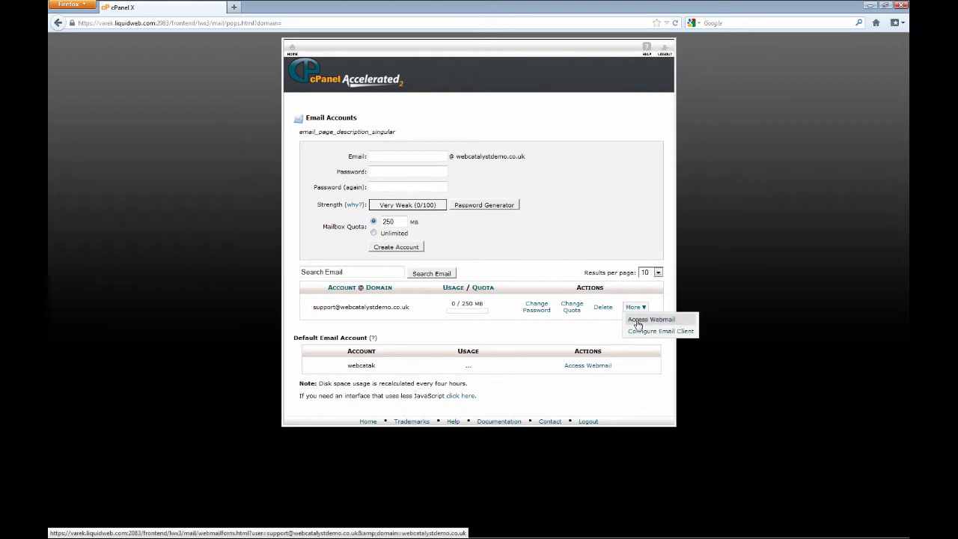
left_click(637, 320)
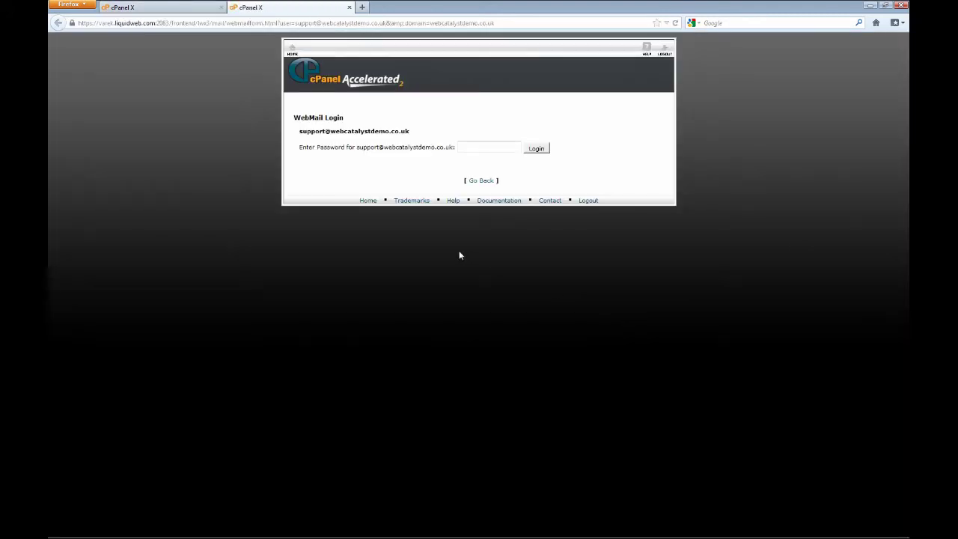
left_click(460, 147)
type("•••••••••••••")
left_click(541, 150)
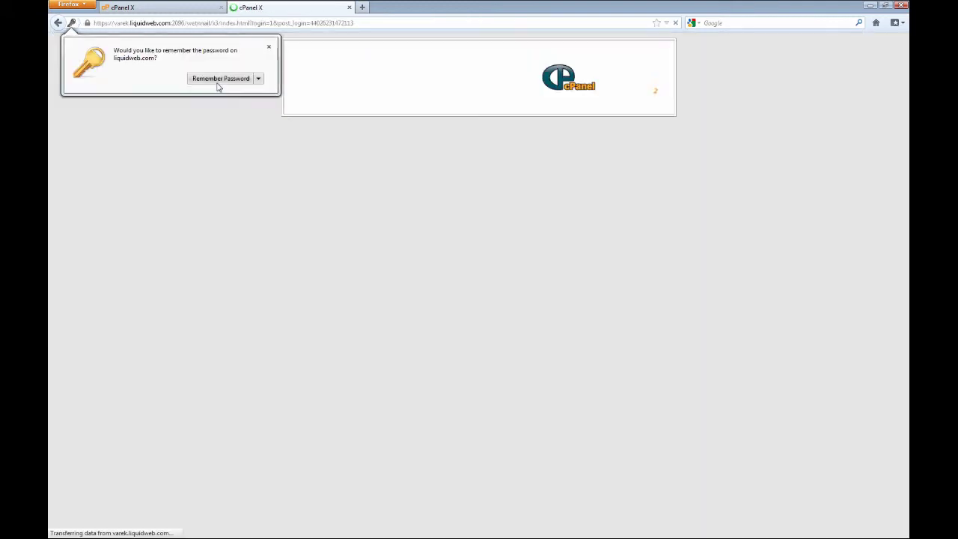
left_click(218, 83)
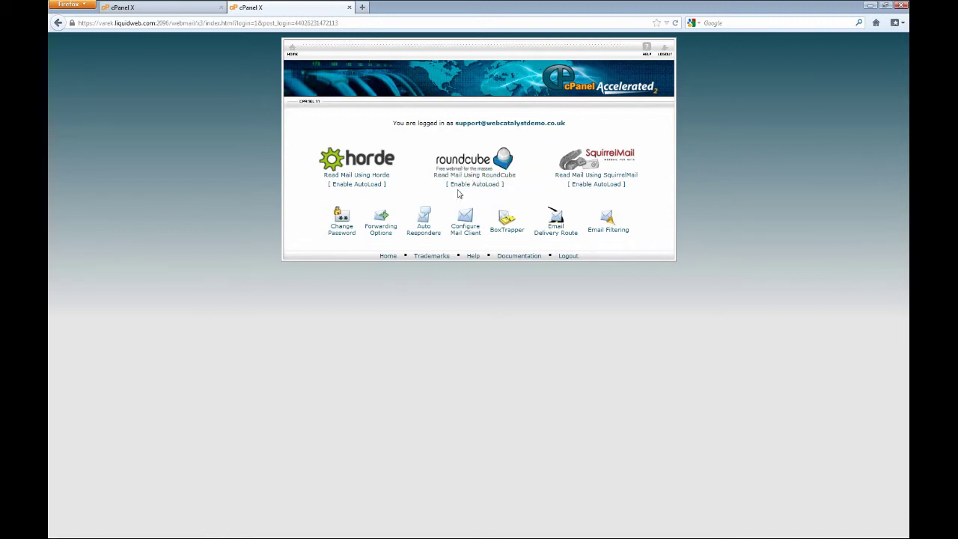
Launch Roundcube for the support mailbox to view its empty Inbox.
left_click(499, 180)
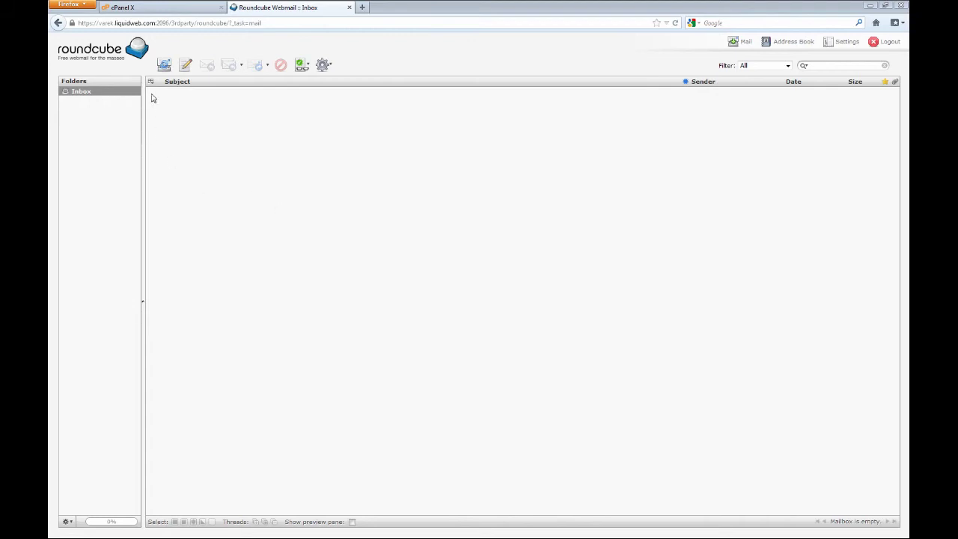
Fetch new mail, read the 'Test for the video' message saying 'testing', and return to the Inbox list.
left_click(164, 65)
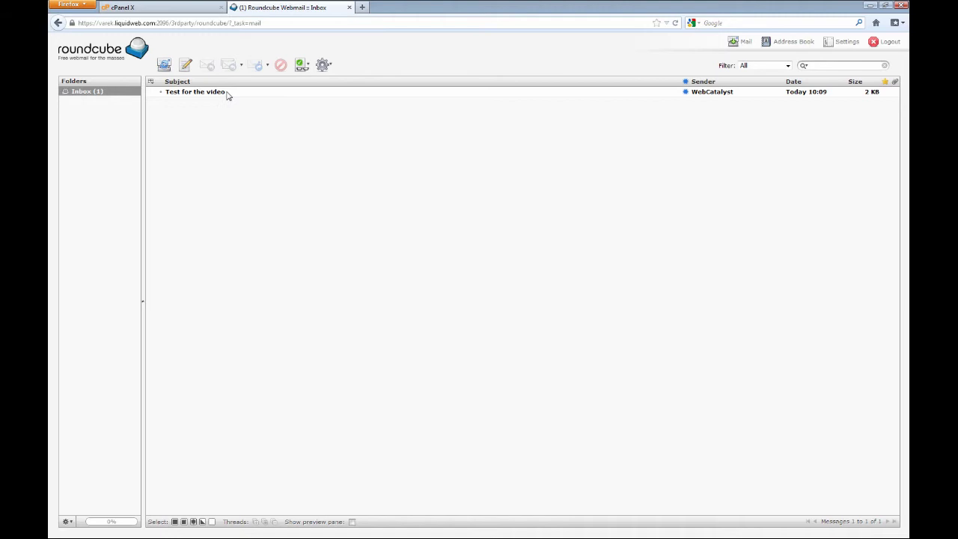
left_click(227, 93)
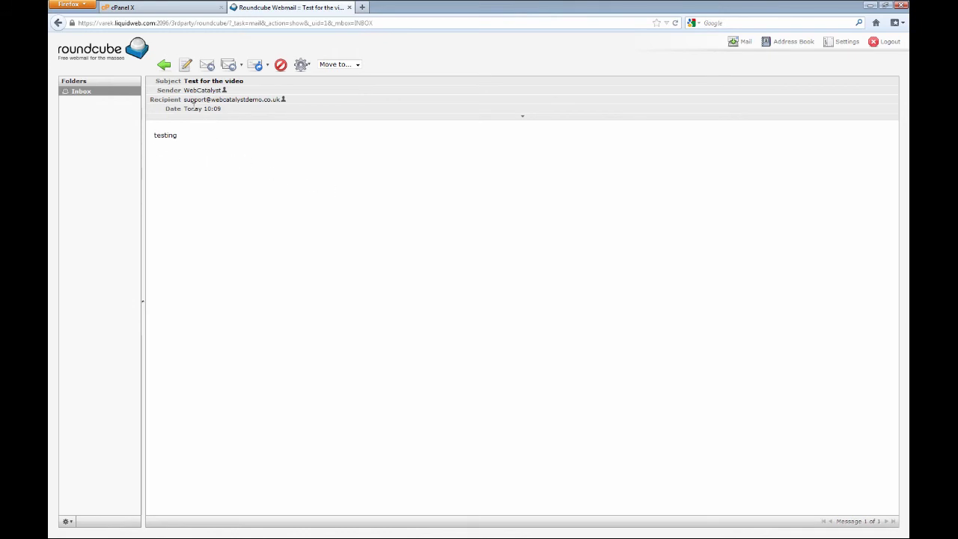
left_click(203, 91)
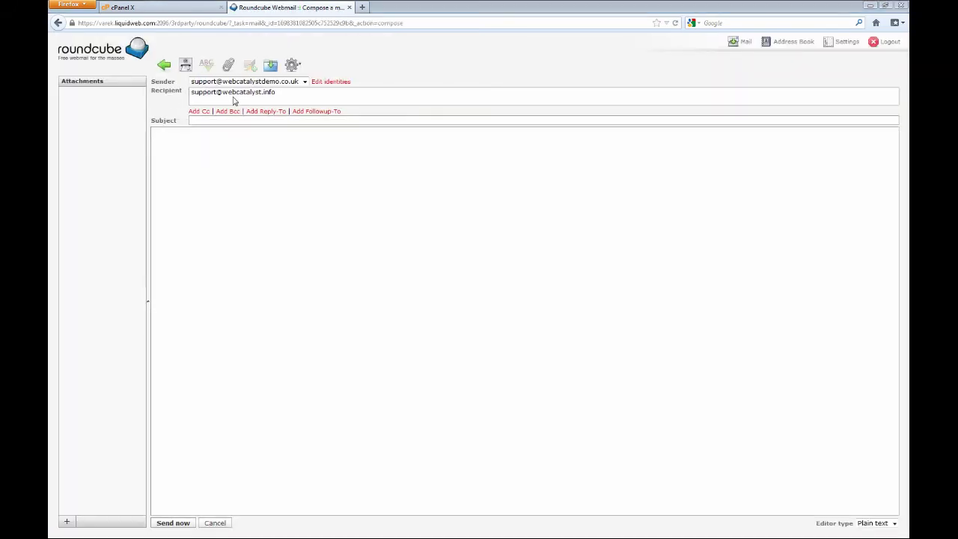
left_click(167, 69)
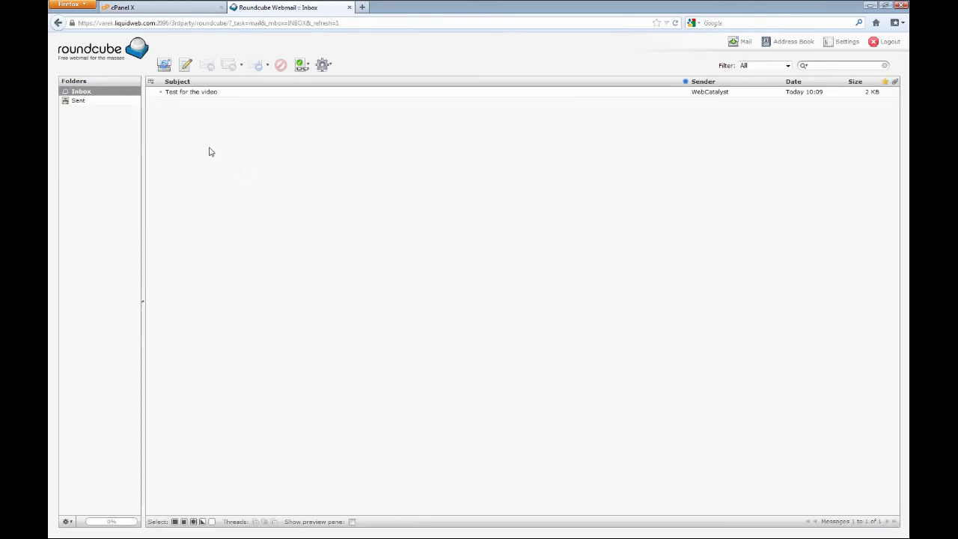
double_click(201, 95)
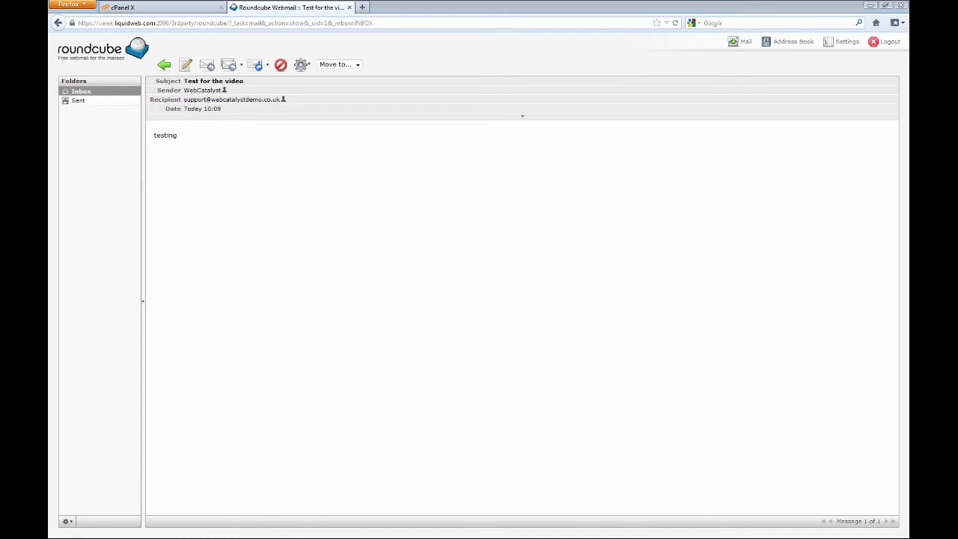
left_click(164, 64)
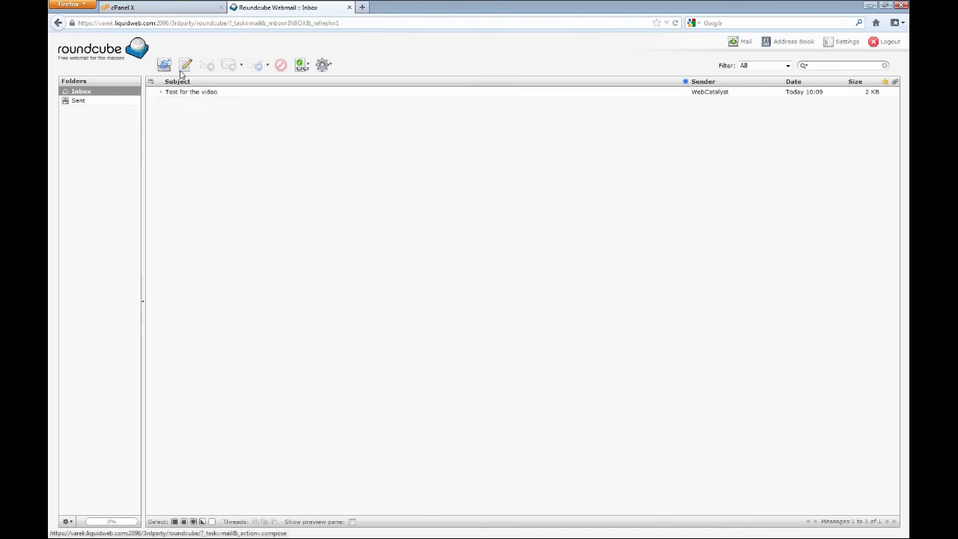
left_click(186, 66)
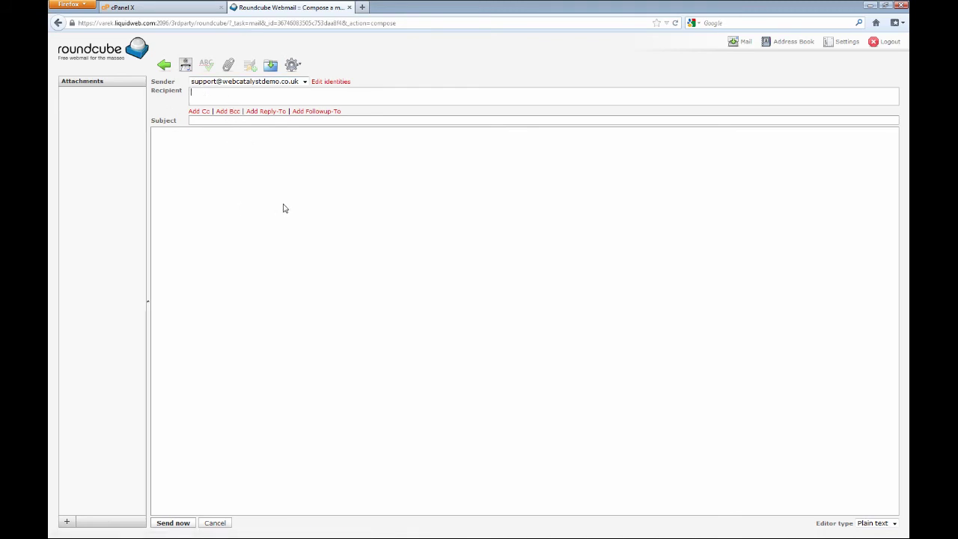
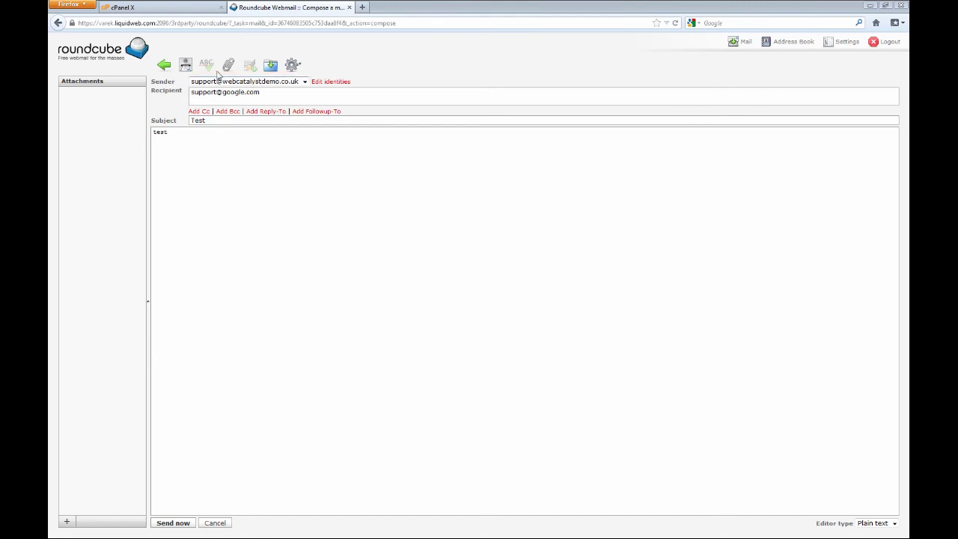
left_click(164, 66)
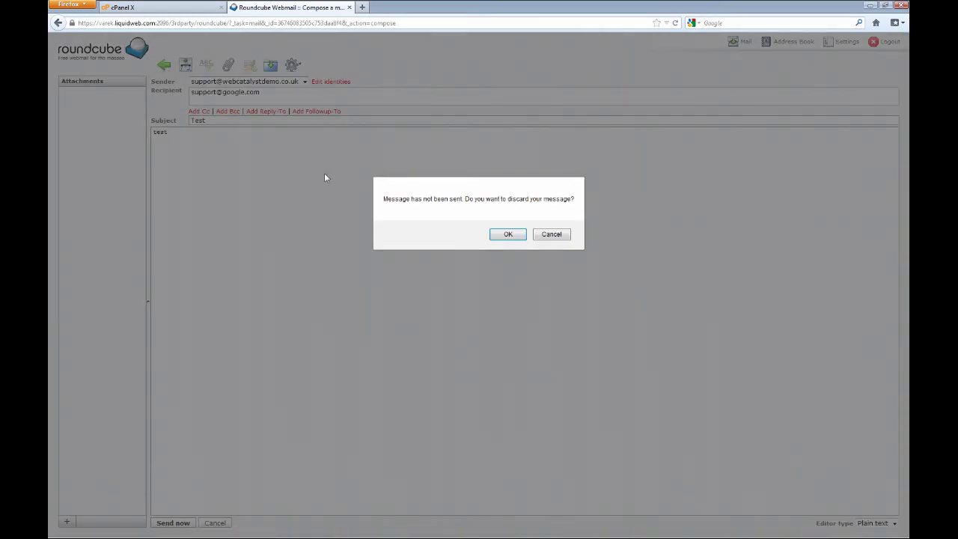
left_click(506, 235)
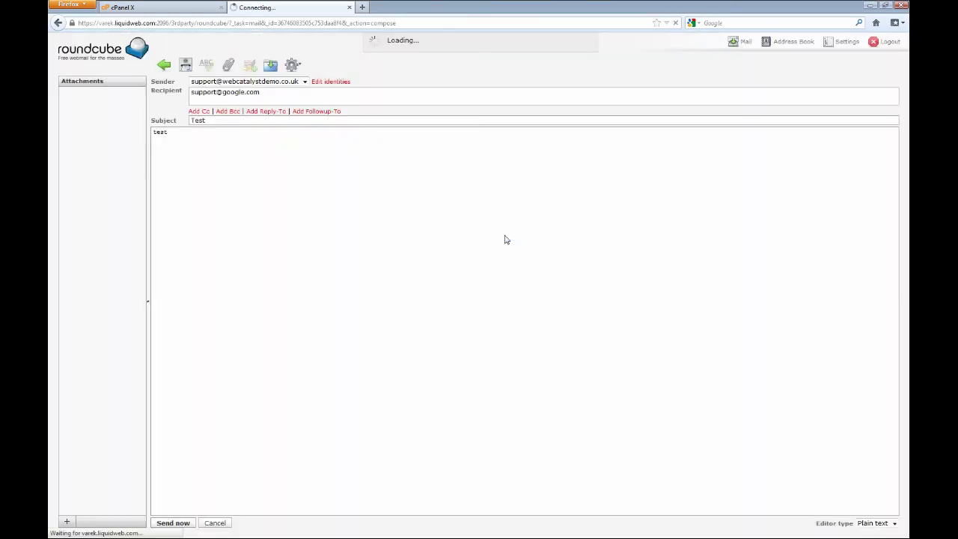
left_click(887, 42)
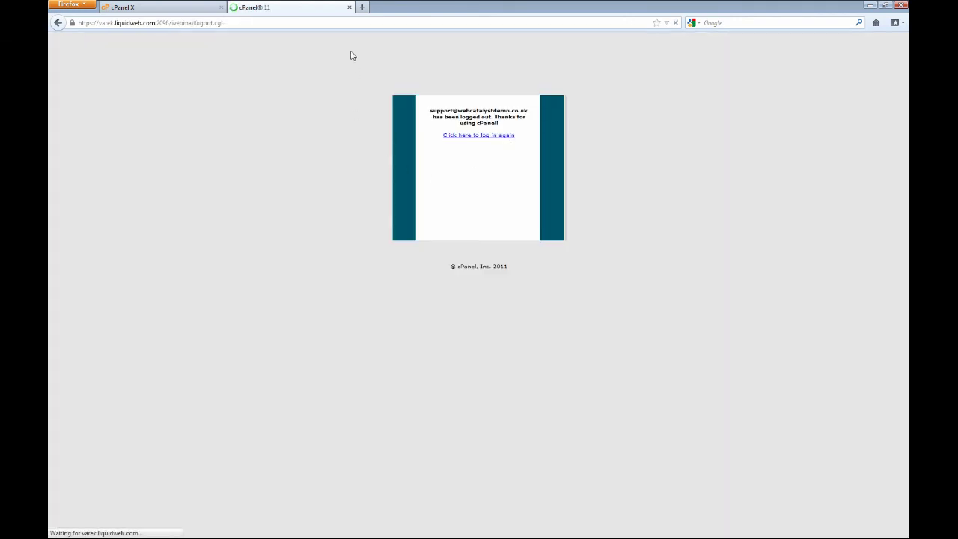
Close the logged-out webmail tab to get back to cPanel's Email Accounts page.
left_click(348, 8)
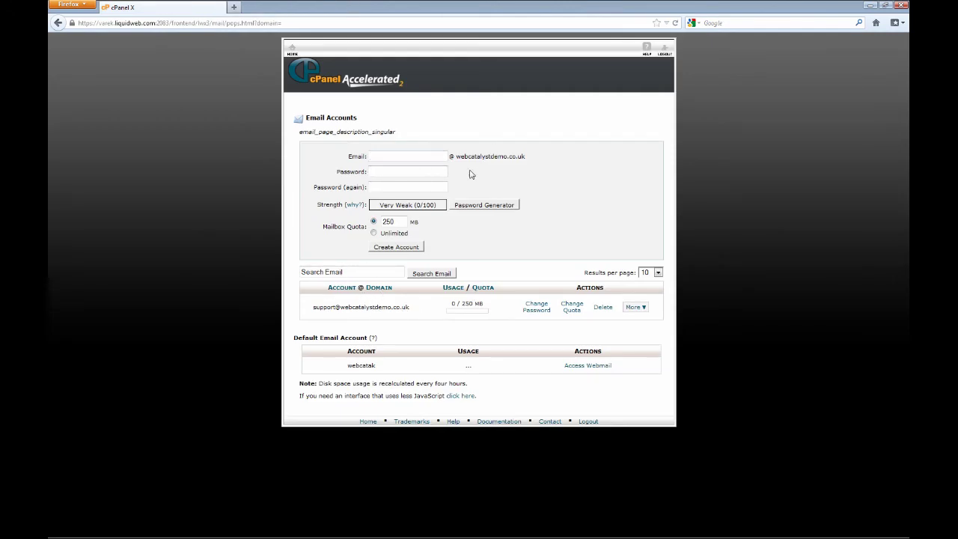
type("emailbox2")
left_click(481, 205)
left_click(438, 276)
left_click(397, 310)
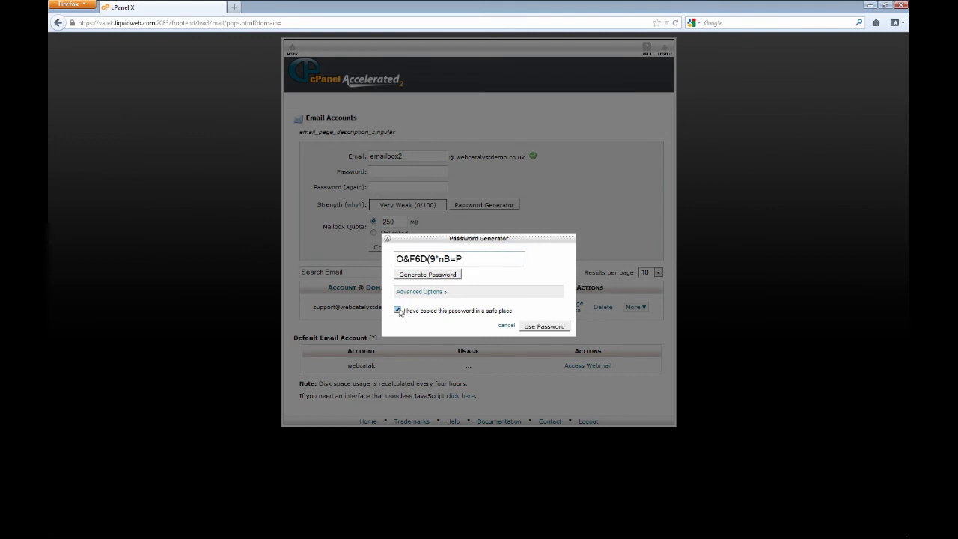
left_click(540, 327)
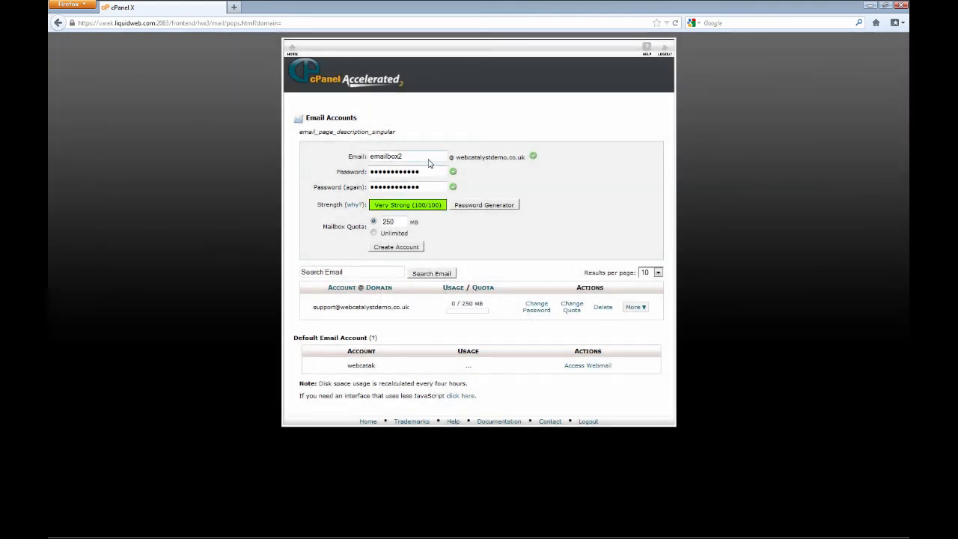
left_click(395, 248)
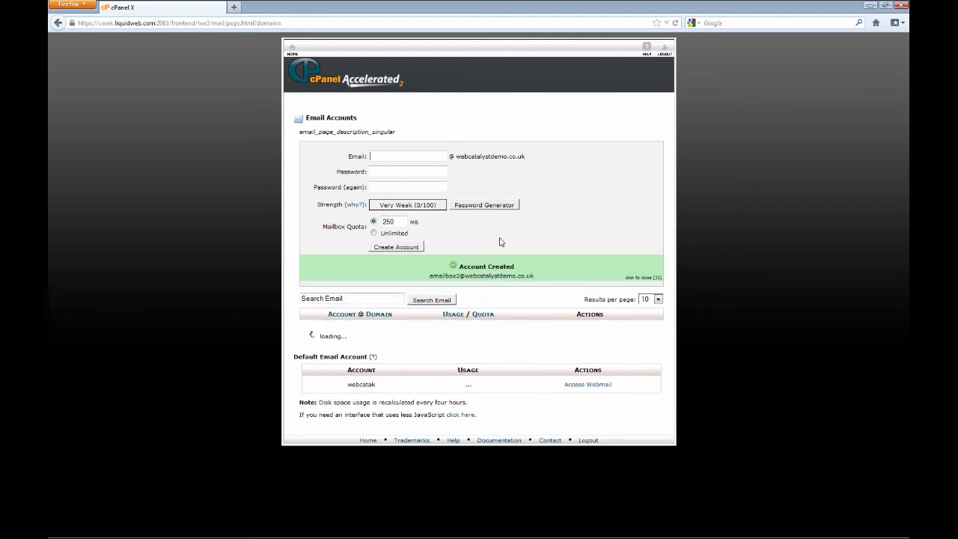